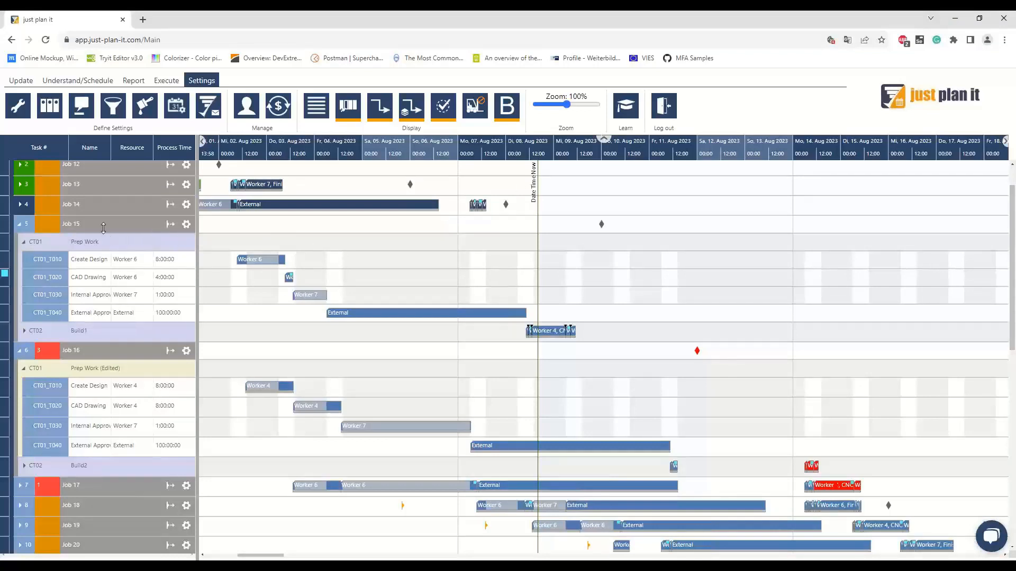
- Inspect the tasks inside Job 15's Build1 component and collapse the component again
{"action": "mouse_move", "coordinate": [94, 226]}
{"action": "left_click", "coordinate": [24, 331]}
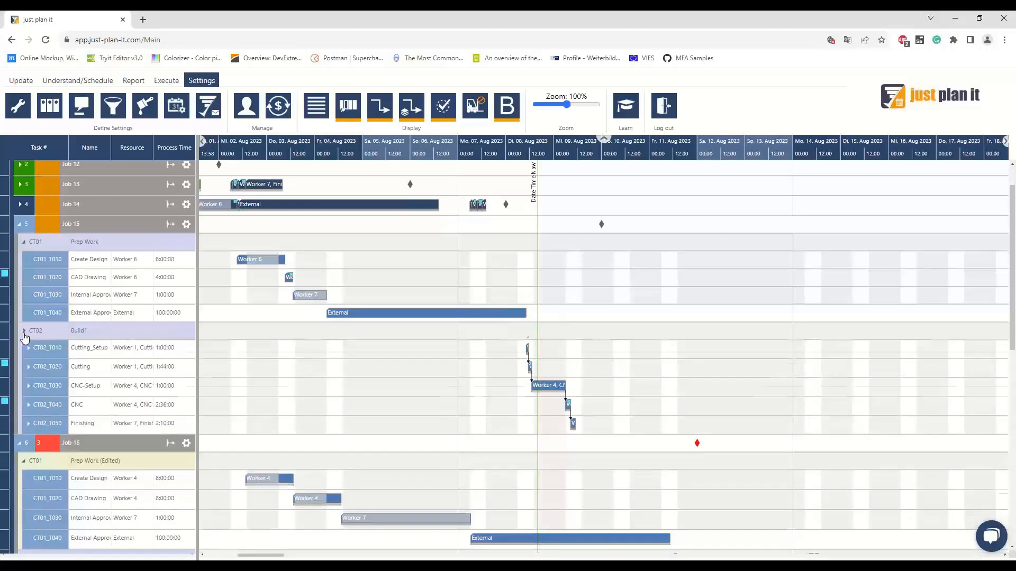
{"action": "left_click", "coordinate": [24, 333]}
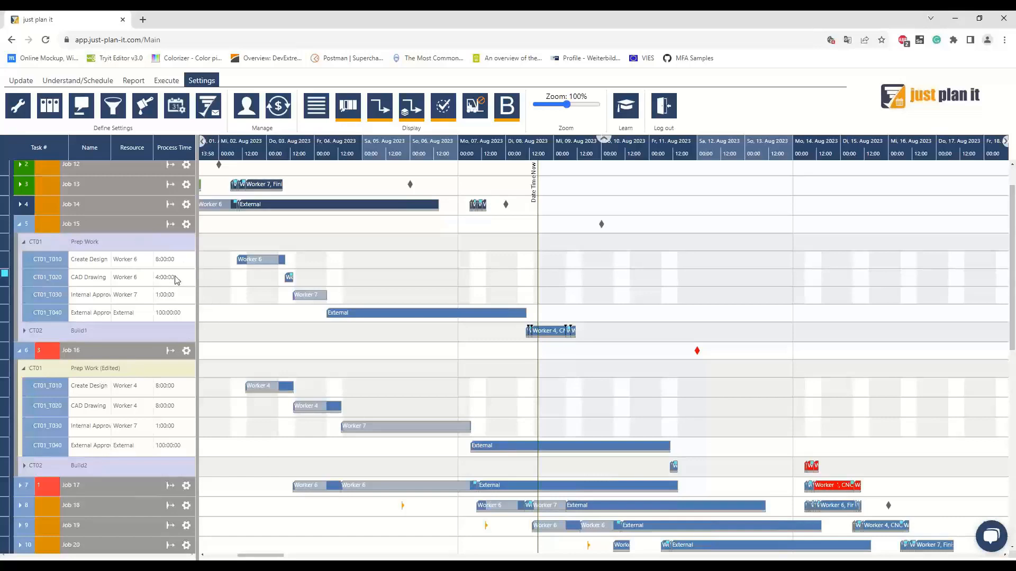
- View the actions available for the CAD Drawing task in Job 15's Prep Work component
{"action": "mouse_move", "coordinate": [148, 285]}
{"action": "mouse_move", "coordinate": [160, 413]}
{"action": "right_click", "coordinate": [148, 283]}
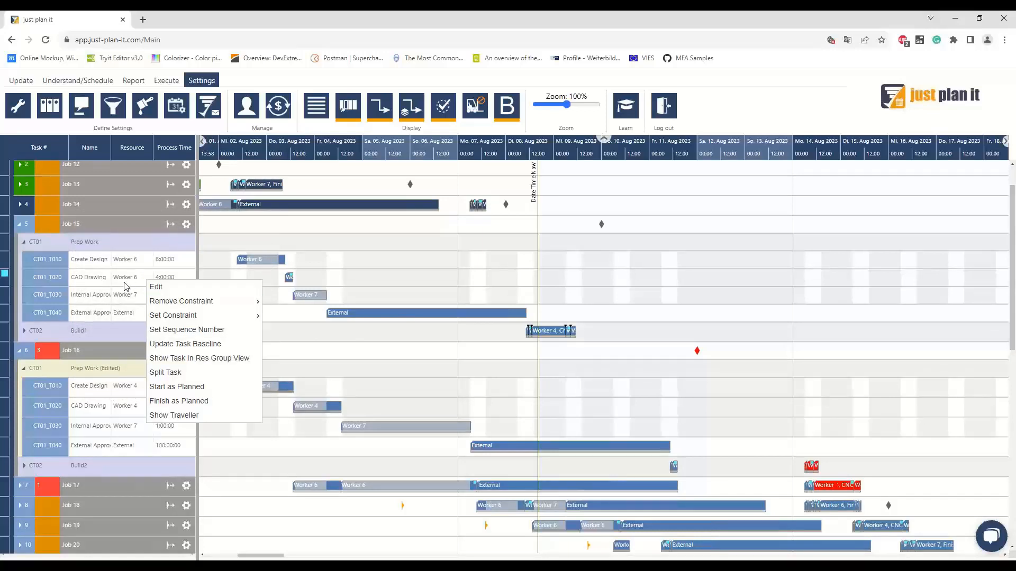
{"action": "left_click", "coordinate": [117, 244]}
- Edit Job 15's Prep Work component, setting the CAD Drawing task's production time to 120, and save it
{"action": "right_click", "coordinate": [116, 243]}
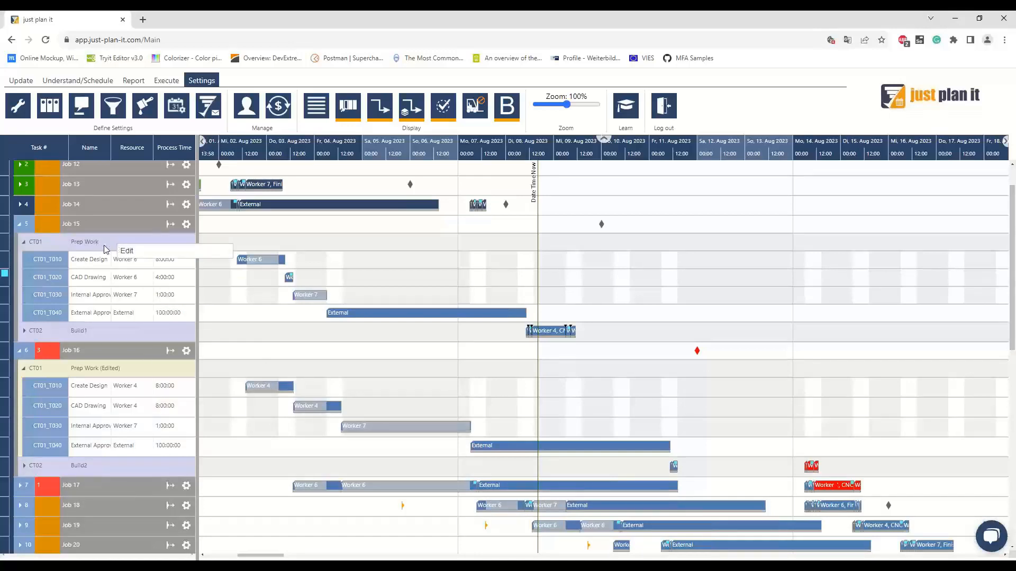
{"action": "left_click", "coordinate": [125, 250]}
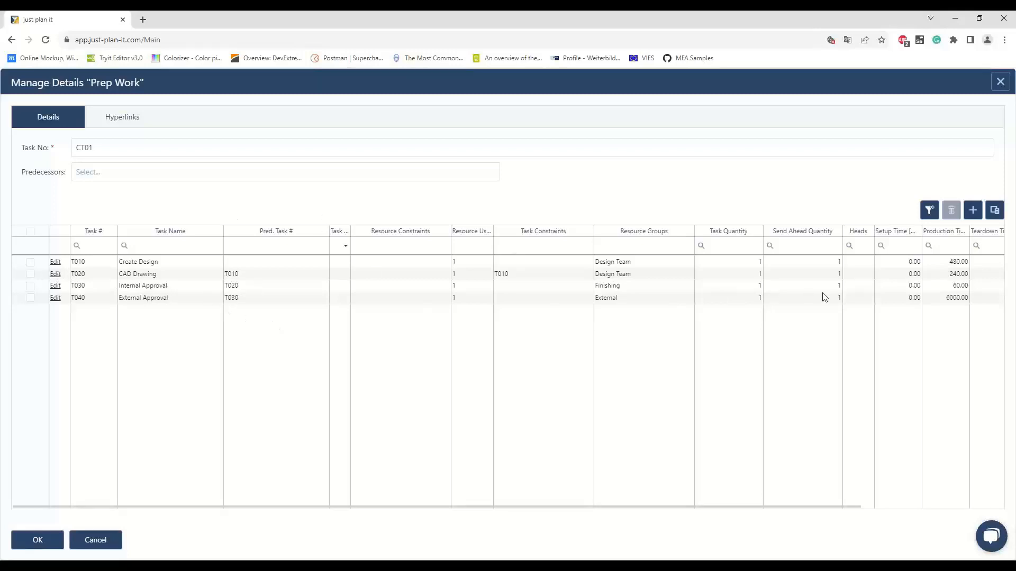
{"action": "left_click", "coordinate": [947, 275]}
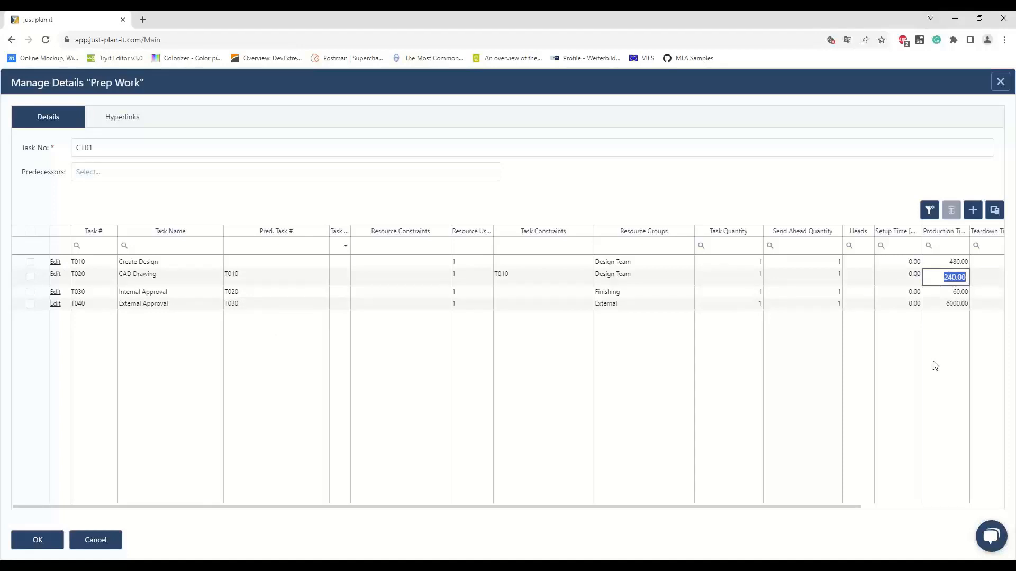
{"action": "type", "text": "120"}
{"action": "left_click", "coordinate": [171, 295]}
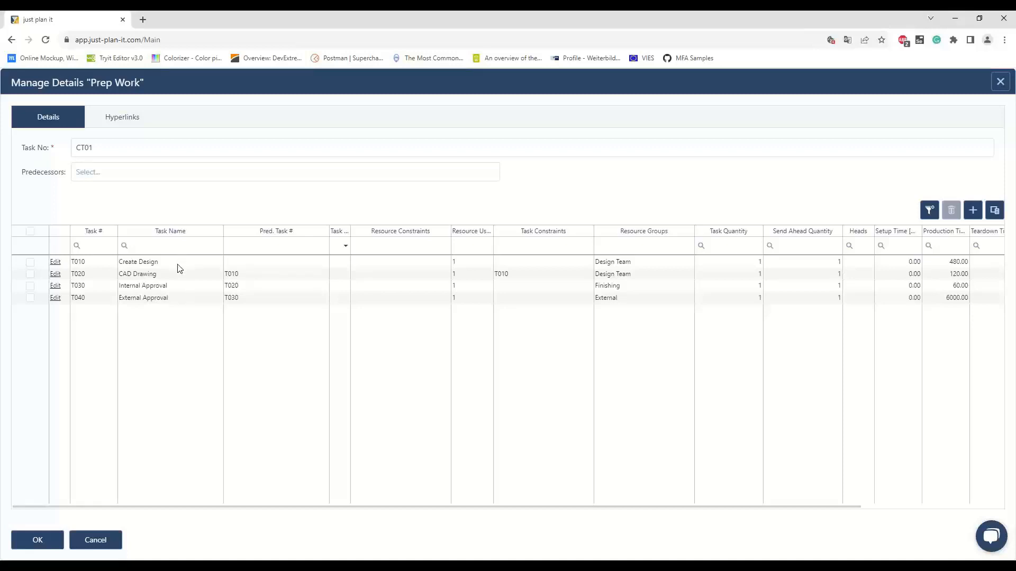
{"action": "left_click", "coordinate": [43, 546]}
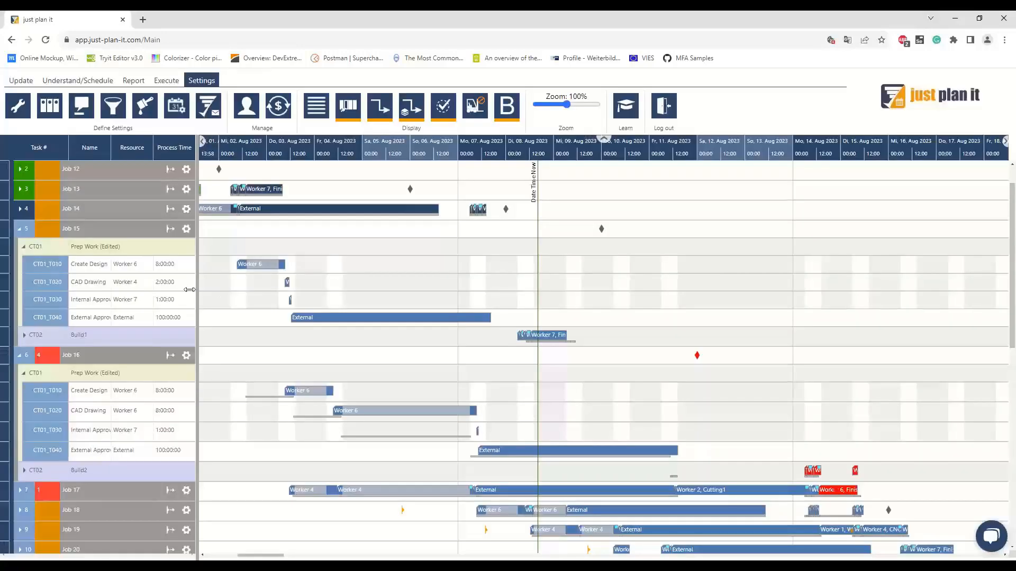
- Filter the schedule by the job template Routing Basic, and clear the filter after viewing the matching jobs
{"action": "mouse_move", "coordinate": [164, 291]}
{"action": "mouse_move", "coordinate": [131, 264]}
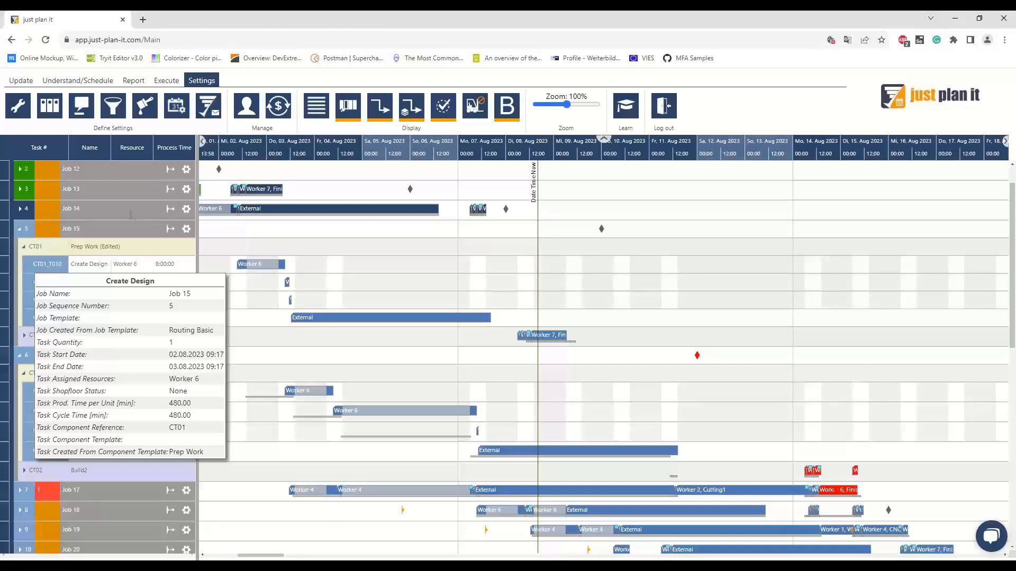
{"action": "left_click", "coordinate": [19, 81]}
{"action": "left_click", "coordinate": [77, 81]}
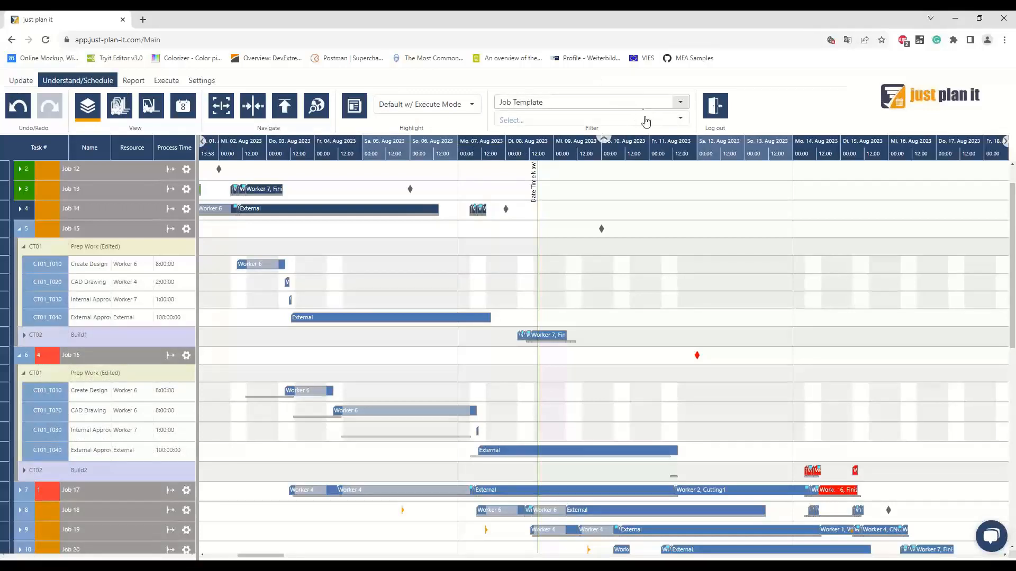
{"action": "left_click", "coordinate": [679, 120]}
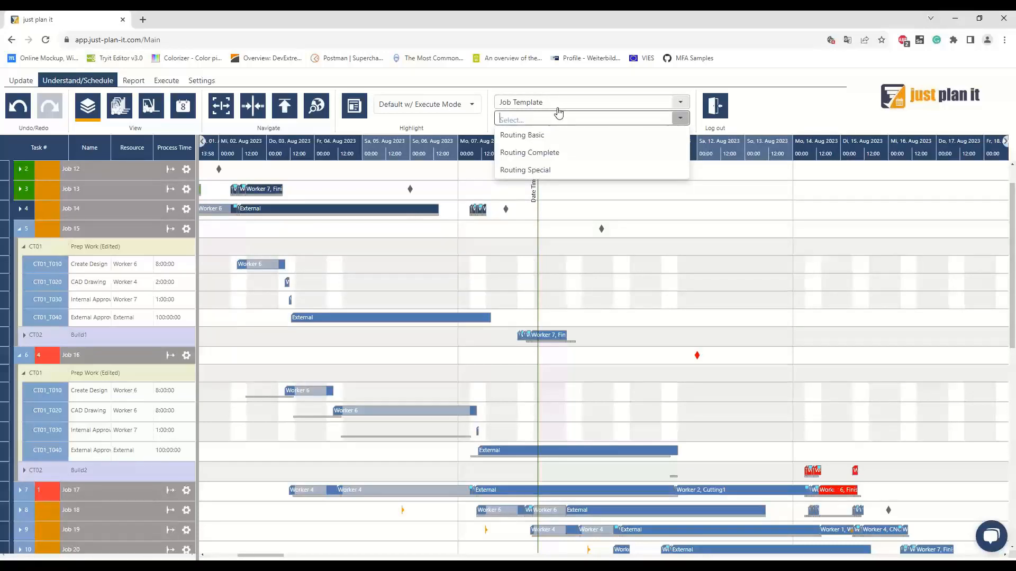
{"action": "key", "text": "Return"}
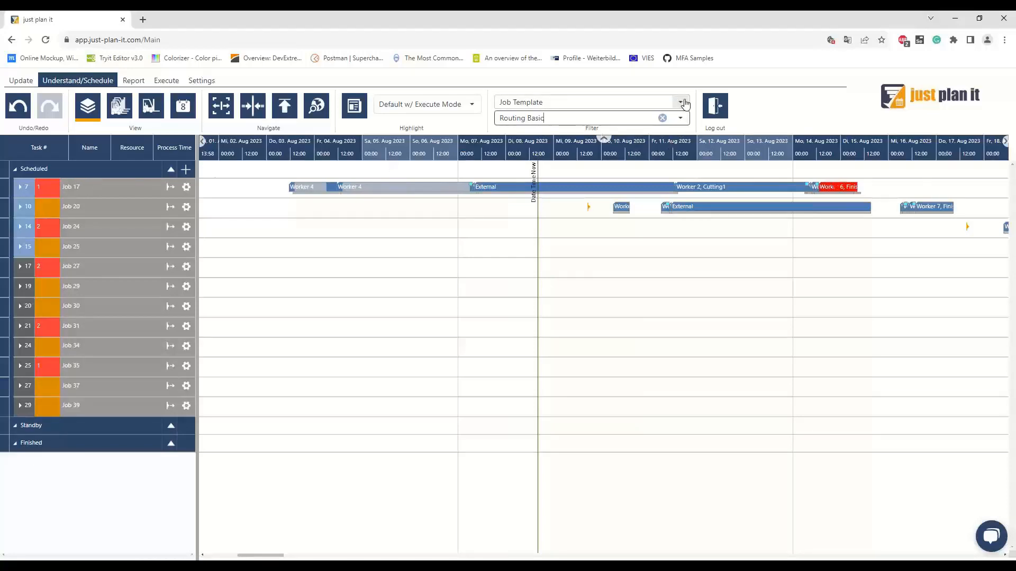
{"action": "left_click", "coordinate": [663, 118]}
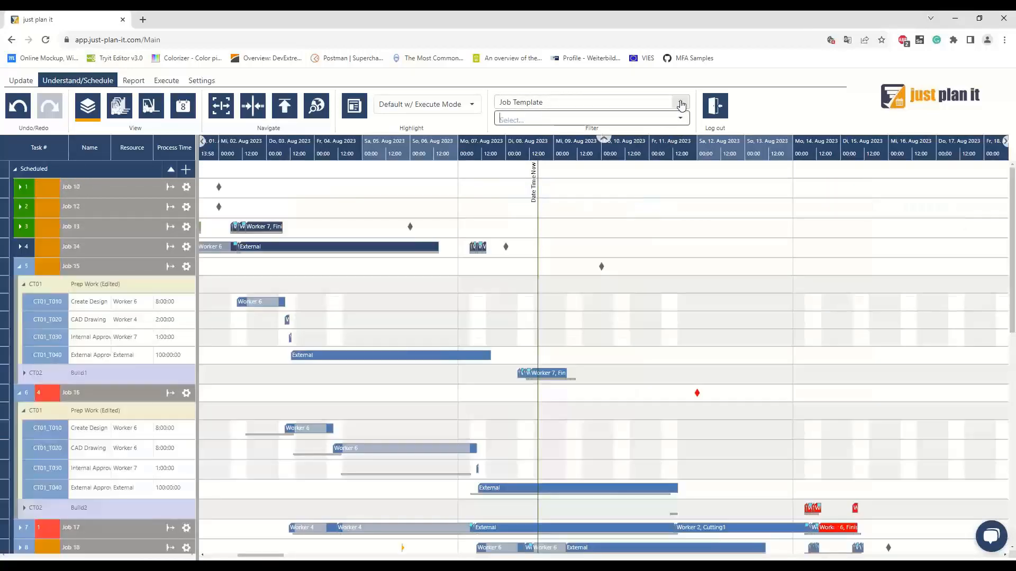
- Filter the schedule by Created From Job Template with the value Routing Basic, and clear that value after viewing the jobs
{"action": "left_click", "coordinate": [681, 104]}
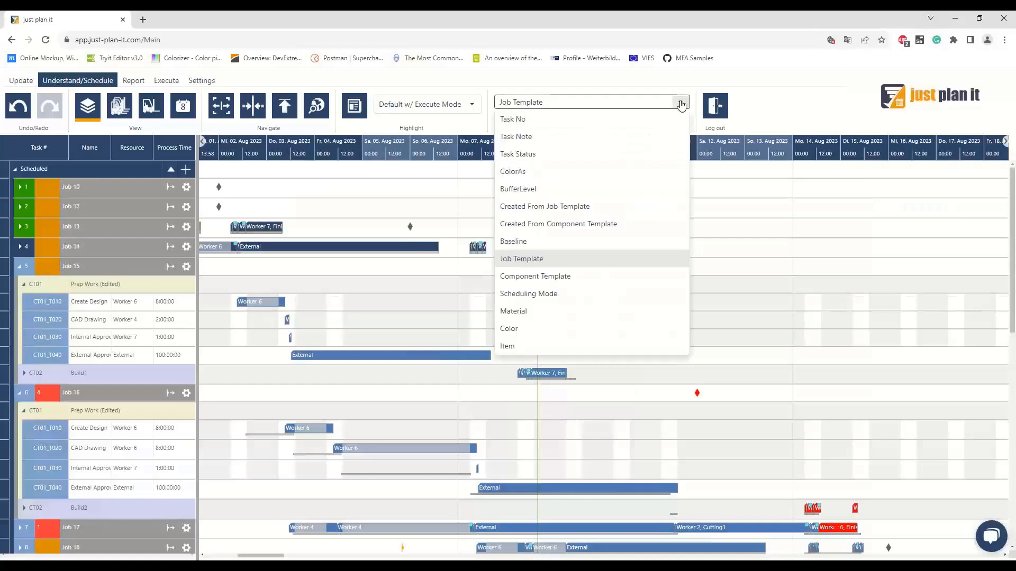
{"action": "left_click", "coordinate": [568, 211]}
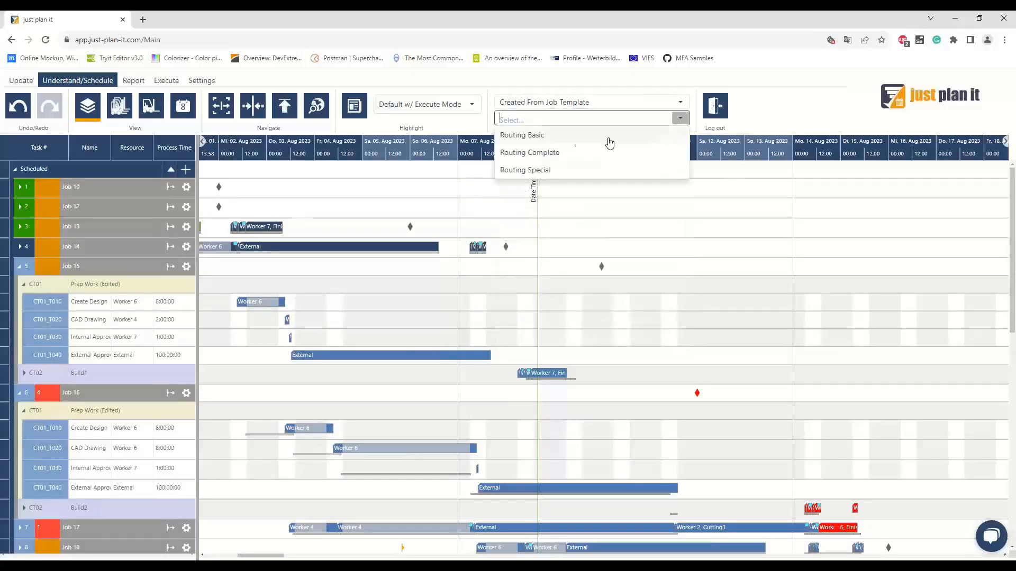
{"action": "left_click", "coordinate": [572, 138]}
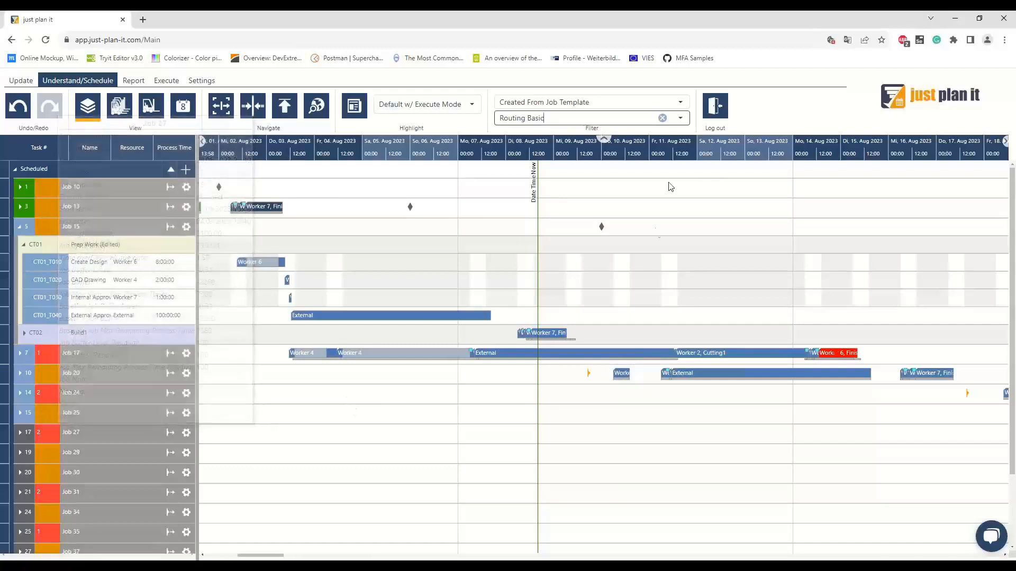
{"action": "left_click", "coordinate": [662, 117]}
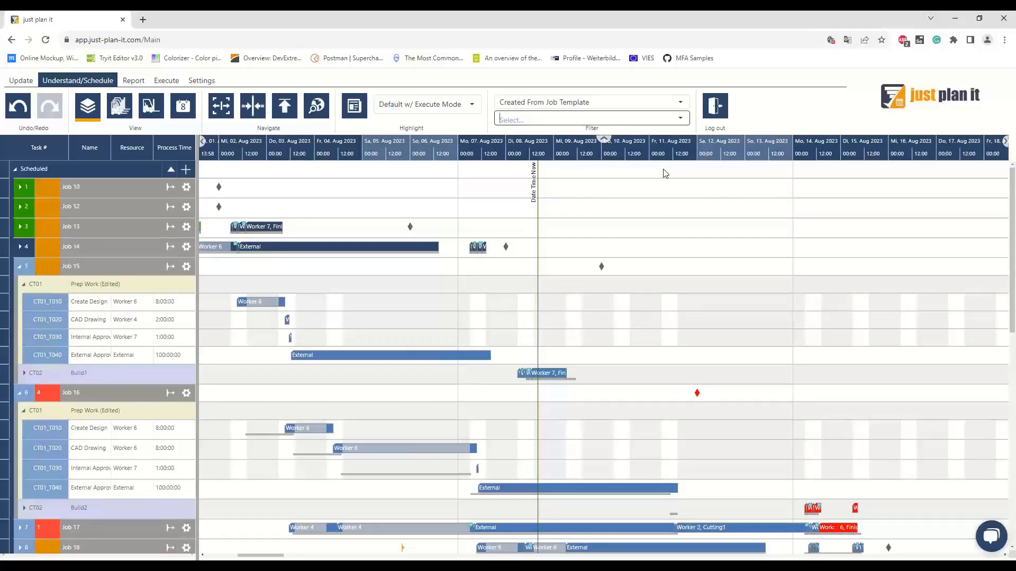
{"action": "left_click", "coordinate": [680, 102]}
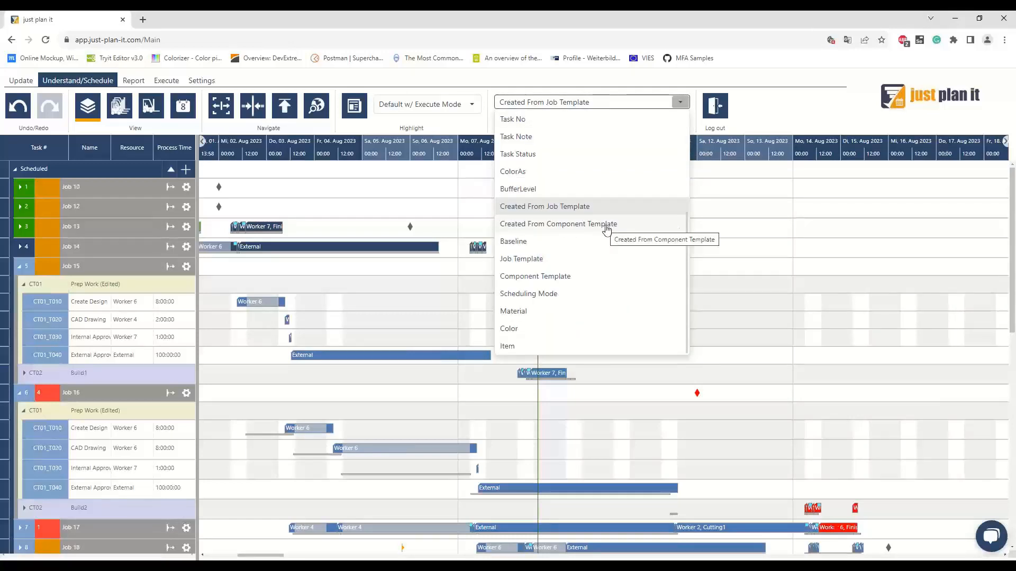
{"action": "left_click", "coordinate": [826, 251]}
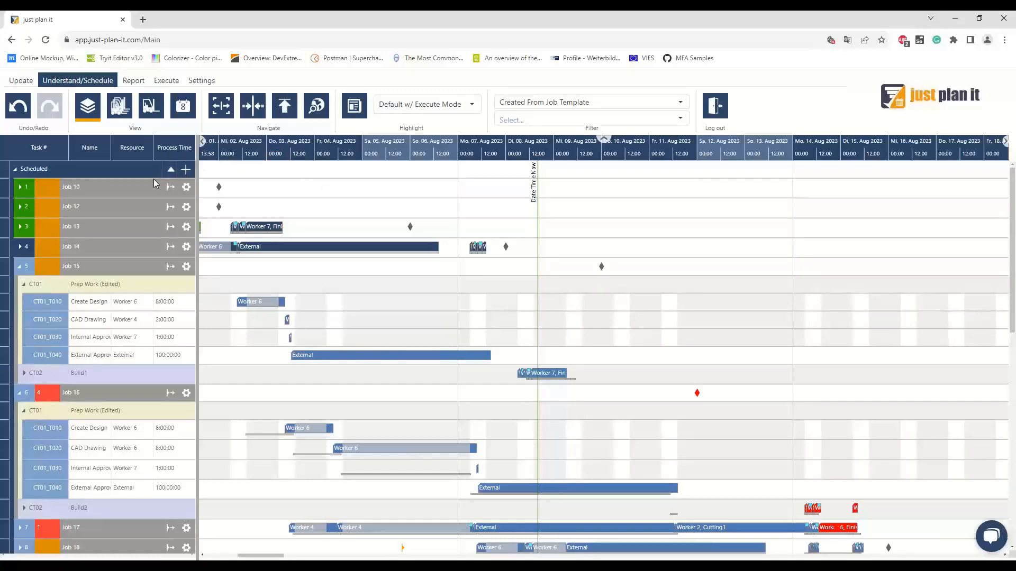
- Collapse all jobs in the Scheduled group, briefly checking Job 15's components at the top level
{"action": "left_click", "coordinate": [171, 172]}
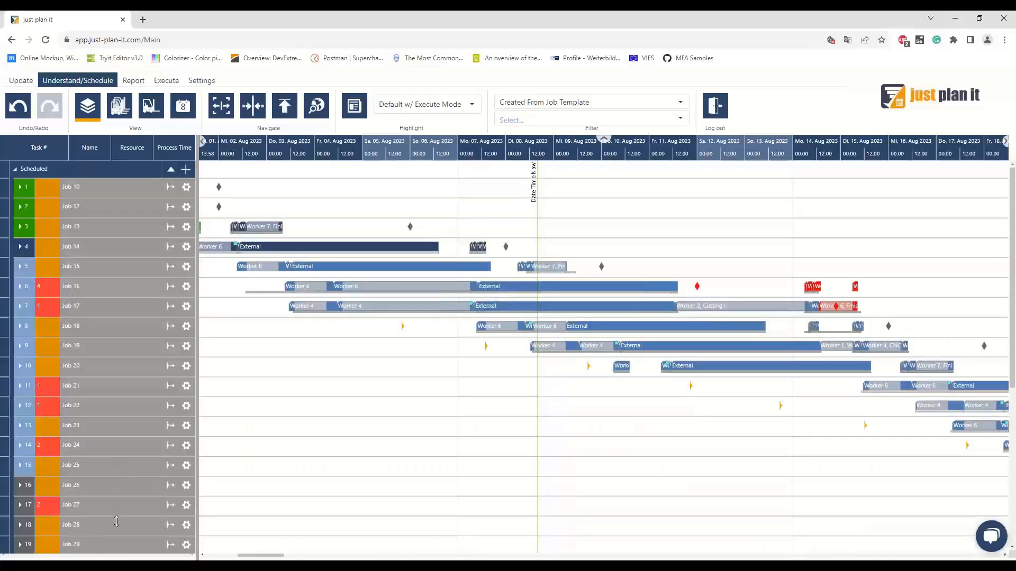
{"action": "left_click", "coordinate": [23, 267]}
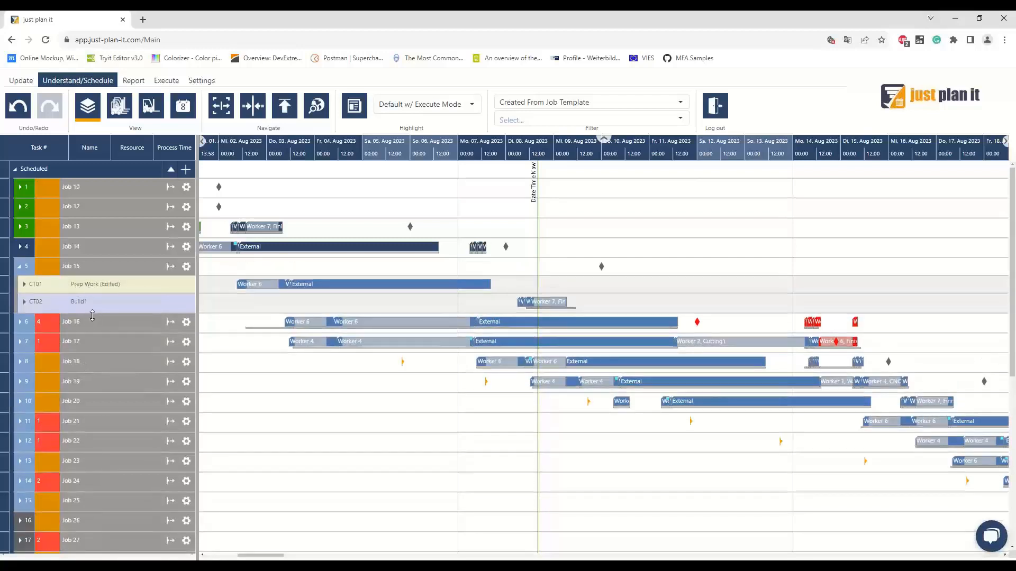
{"action": "left_click", "coordinate": [23, 269]}
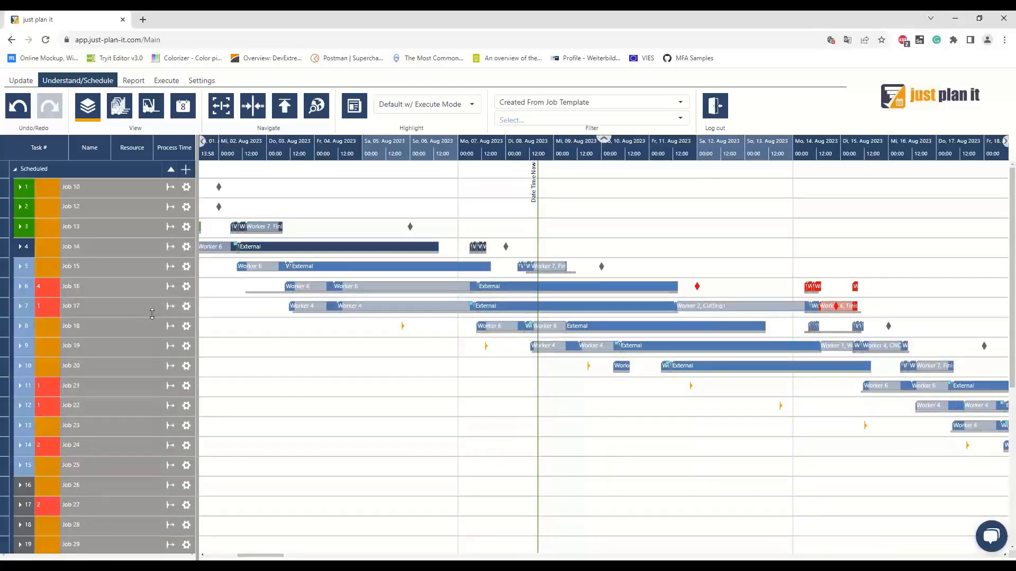
{"action": "mouse_move", "coordinate": [151, 314]}
{"action": "left_click", "coordinate": [557, 535]}
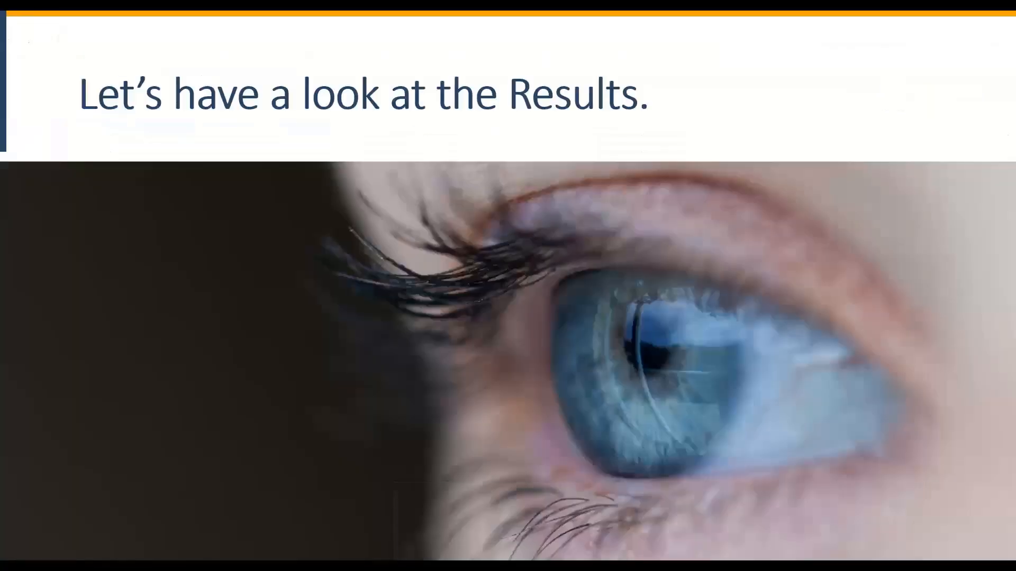
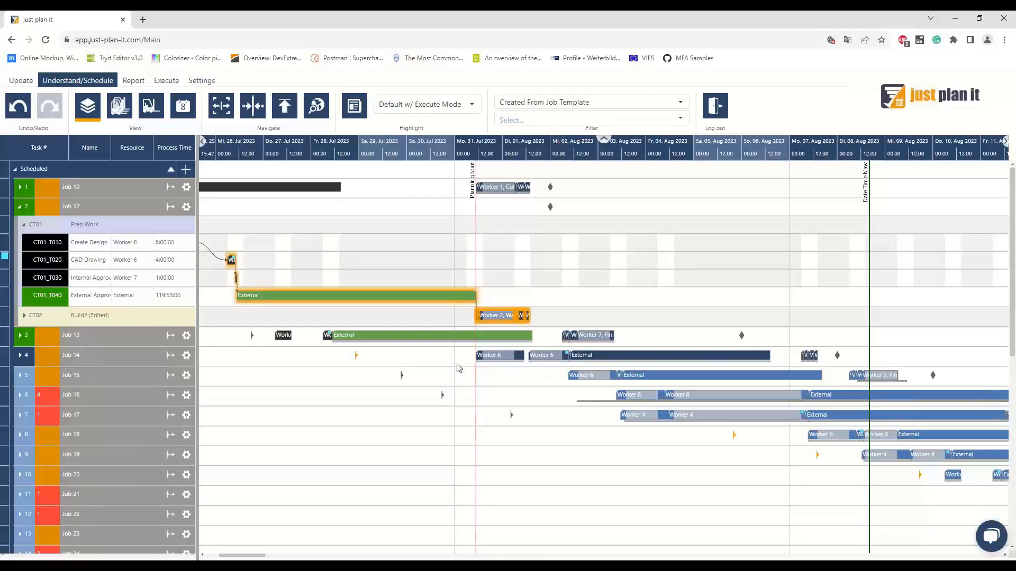
- Change Job 12's status to Standby in its job details and save the job
{"action": "right_click", "coordinate": [117, 205]}
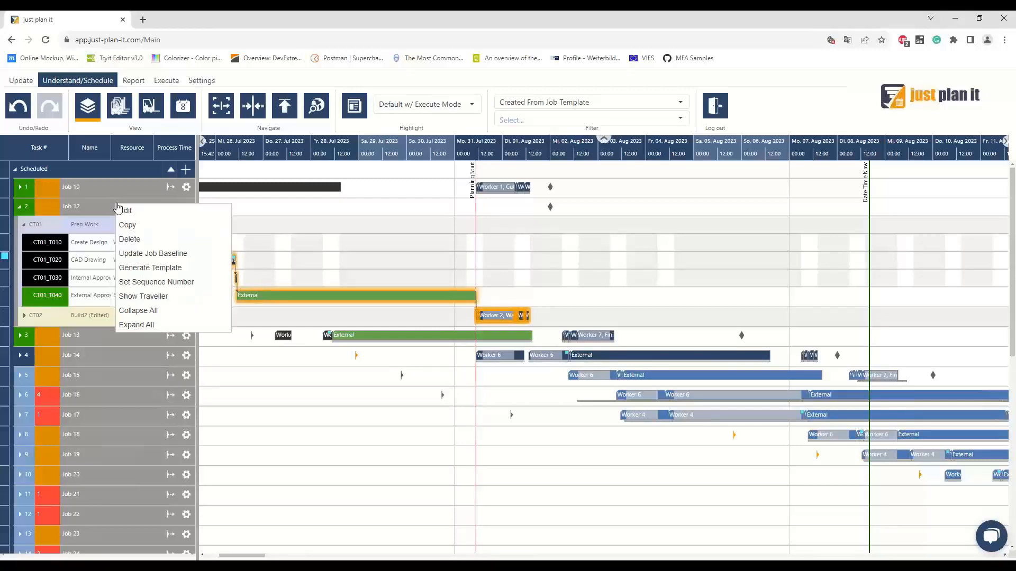
{"action": "left_click", "coordinate": [129, 216]}
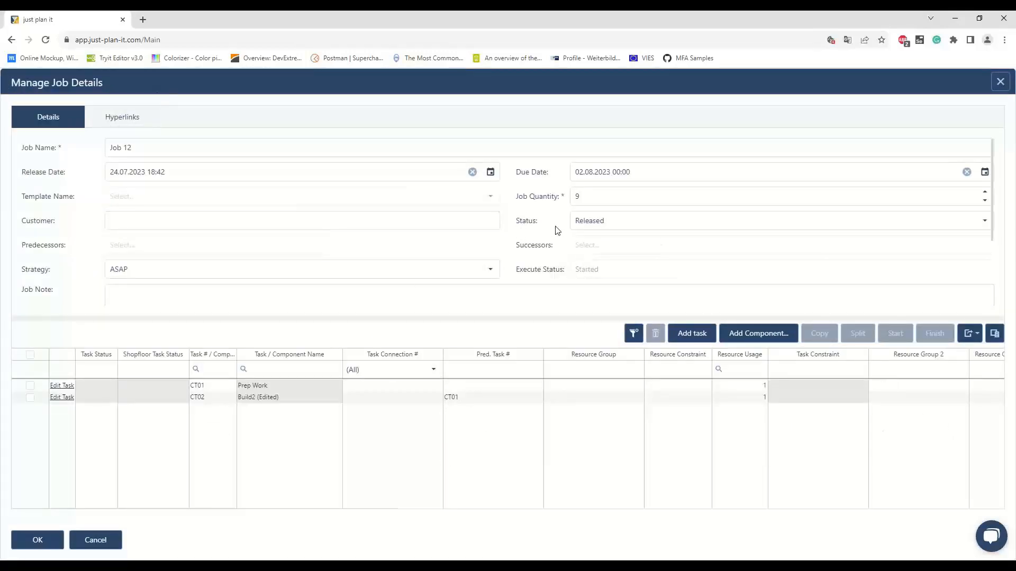
{"action": "left_click", "coordinate": [721, 226]}
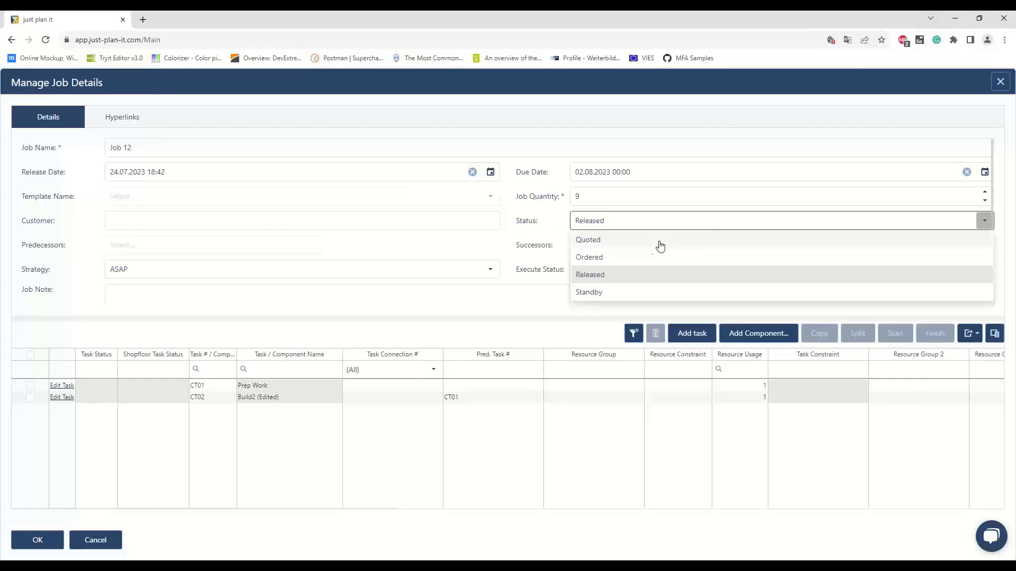
{"action": "left_click", "coordinate": [596, 292]}
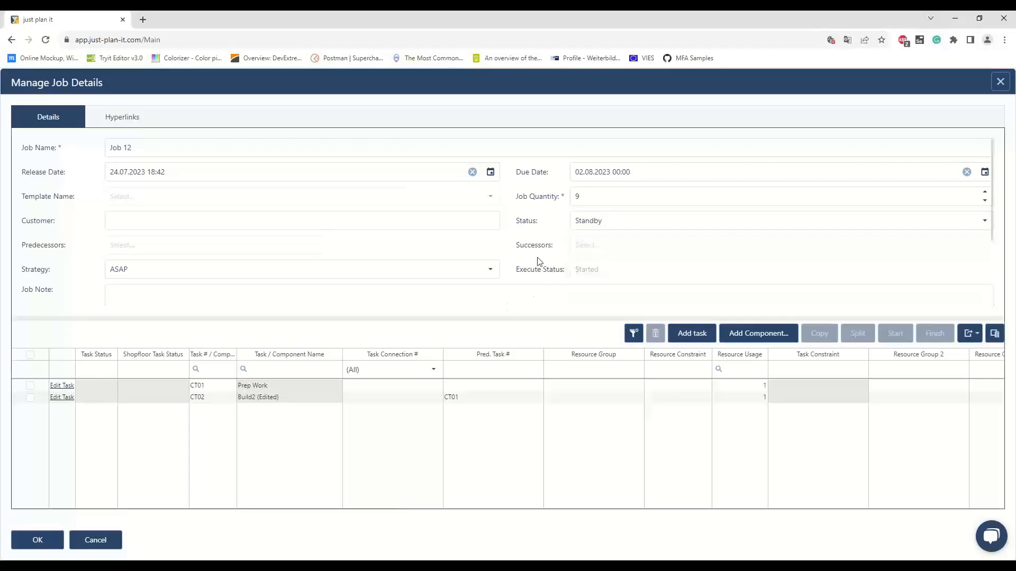
{"action": "left_click", "coordinate": [25, 542]}
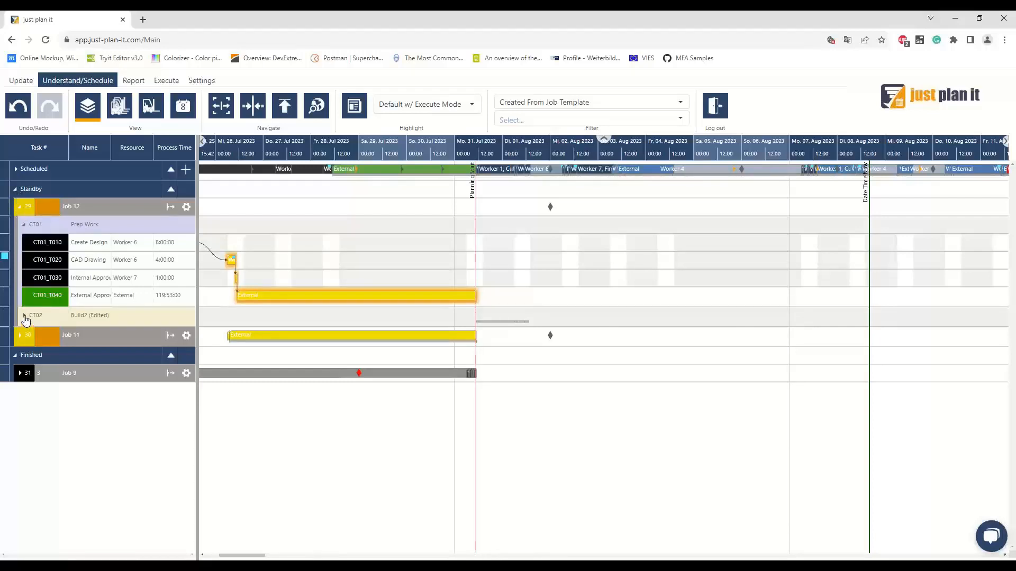
- Expand Job 12's Build2 (Edited) component in the Standby group and examine its task numbers and process times
{"action": "left_click", "coordinate": [24, 317]}
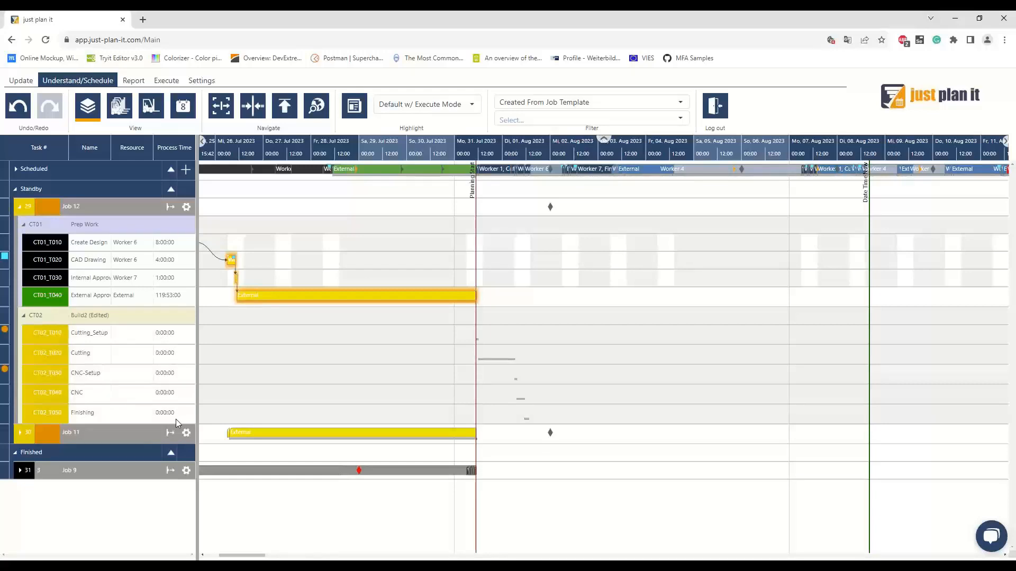
{"action": "mouse_move", "coordinate": [176, 420]}
{"action": "mouse_move", "coordinate": [41, 341]}
- Review the status color rules of the "Default w/ Execute Mode" color scheme and close the settings without saving
{"action": "left_click", "coordinate": [202, 81]}
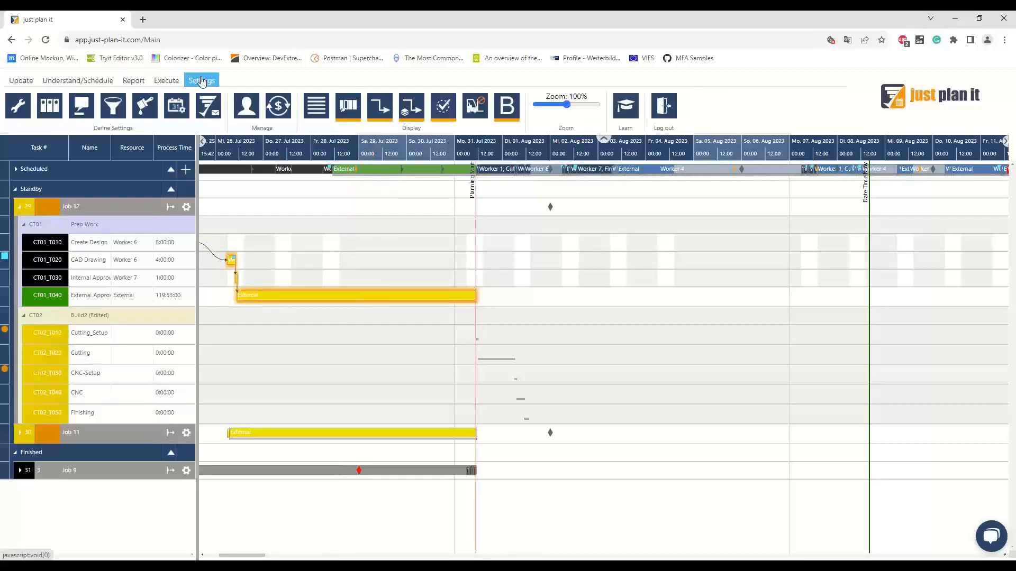
{"action": "left_click", "coordinate": [143, 106]}
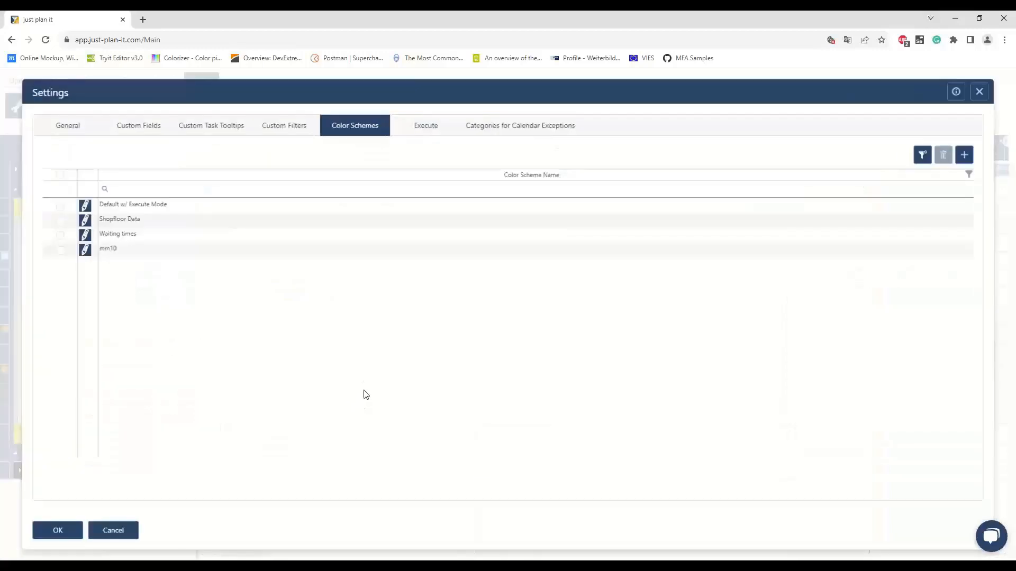
{"action": "left_click", "coordinate": [67, 201]}
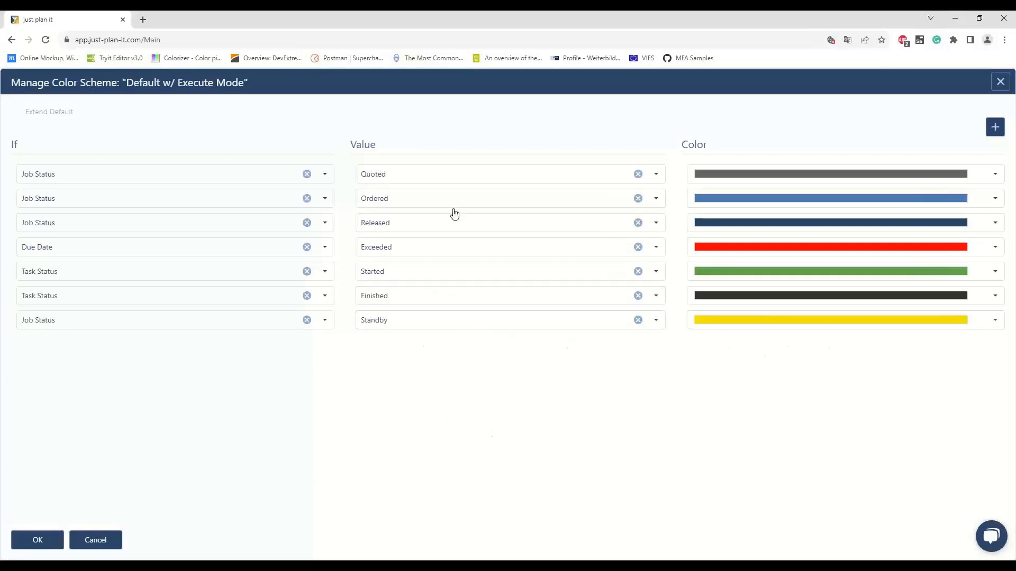
{"action": "left_click", "coordinate": [106, 541]}
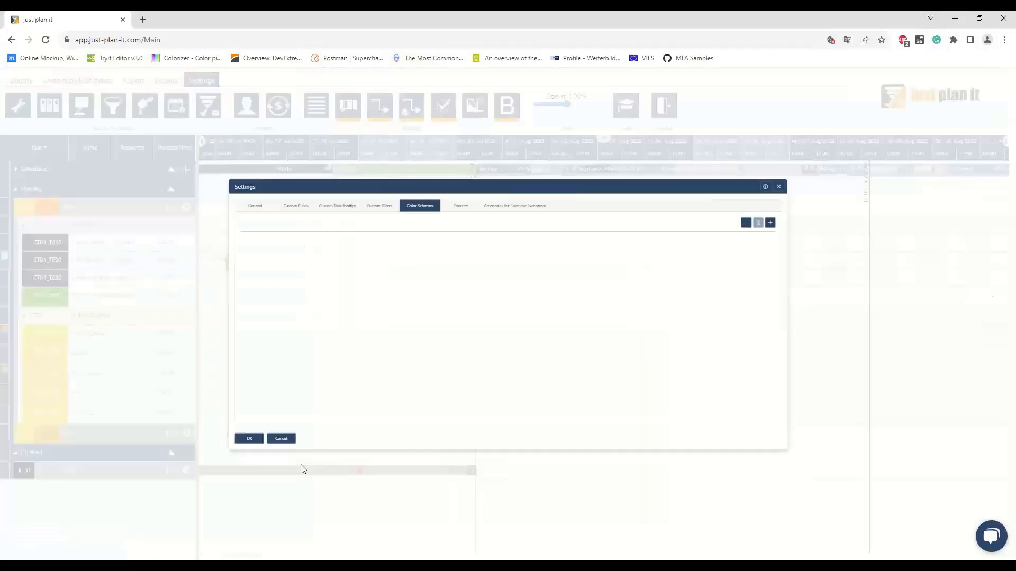
{"action": "left_click", "coordinate": [106, 541]}
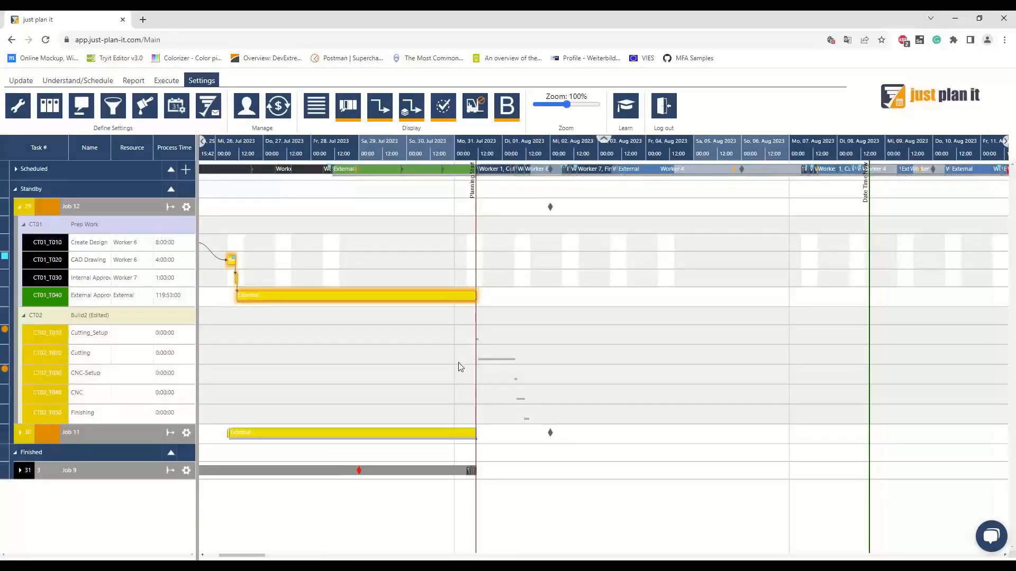
- Set Job 12's status back to Released in its job details, save it, and expand the Scheduled group to check its tasks
{"action": "right_click", "coordinate": [106, 206]}
{"action": "left_click", "coordinate": [120, 214]}
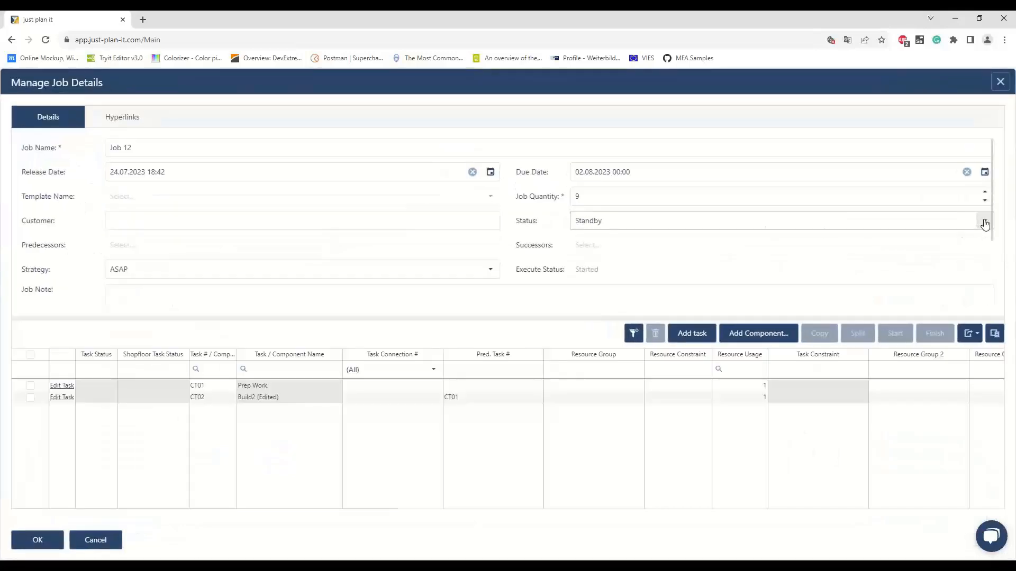
{"action": "left_click", "coordinate": [984, 221]}
{"action": "left_click", "coordinate": [592, 275]}
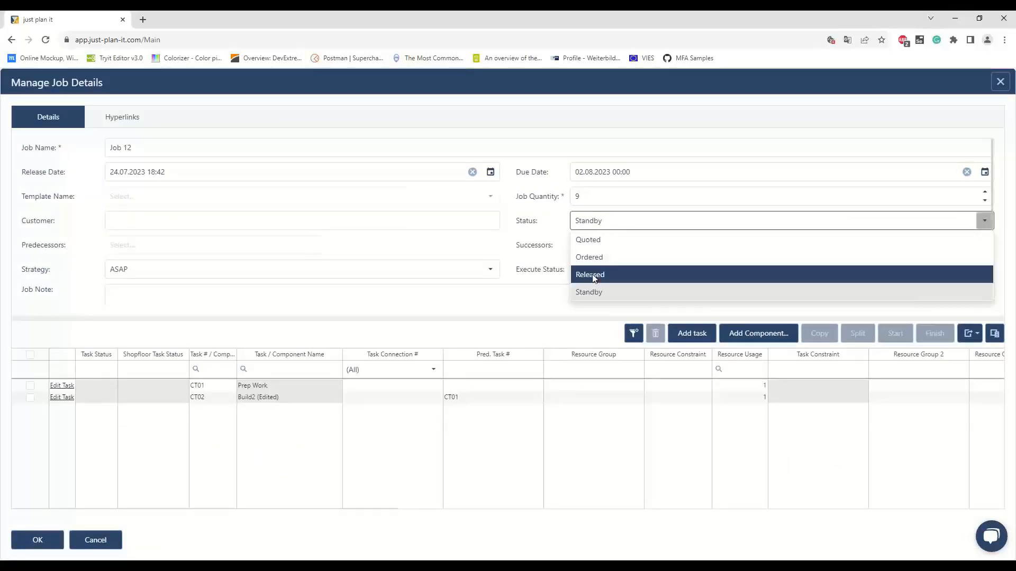
{"action": "left_click", "coordinate": [37, 540]}
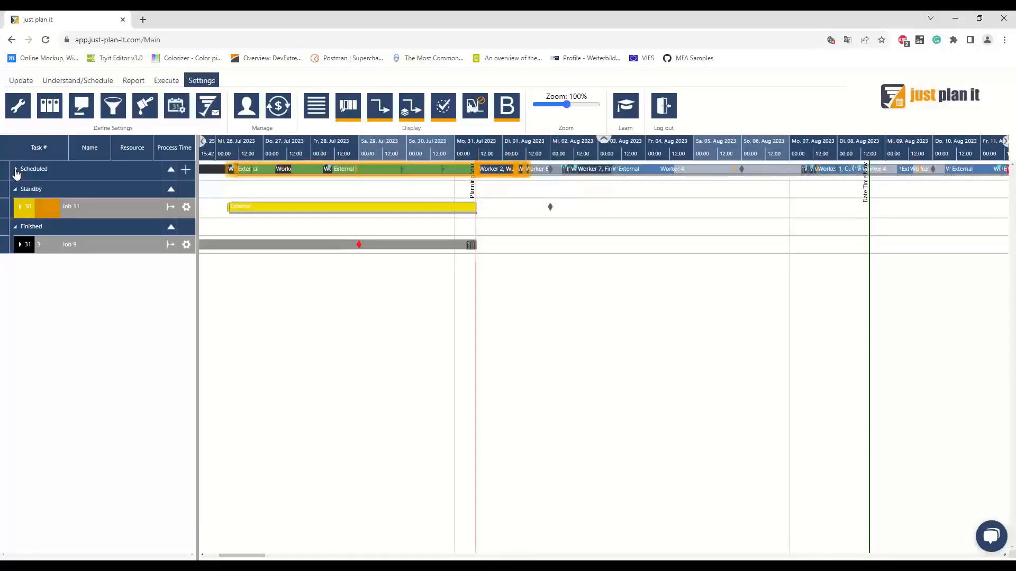
{"action": "left_click", "coordinate": [16, 170]}
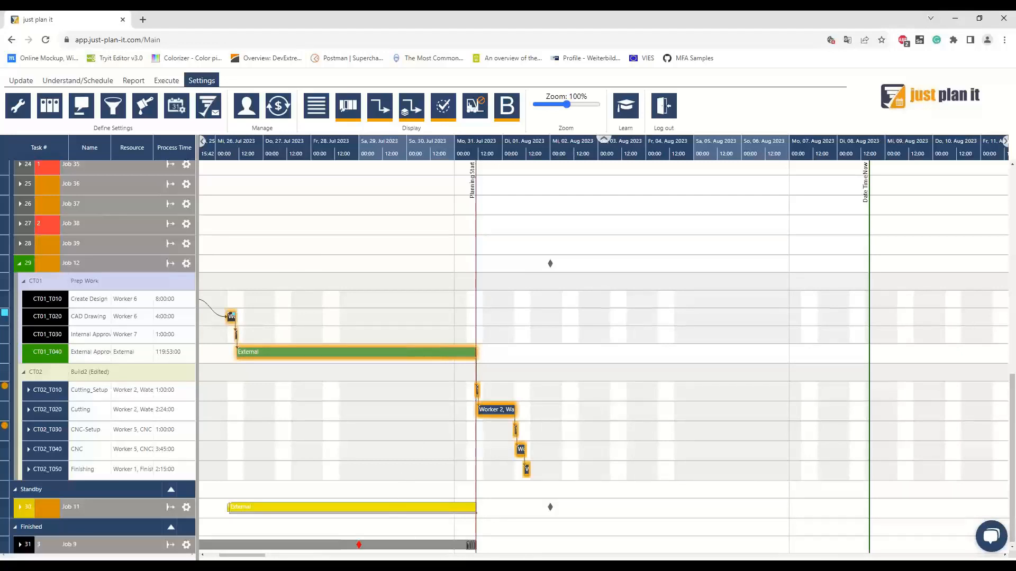
{"action": "left_click", "coordinate": [536, 539]}
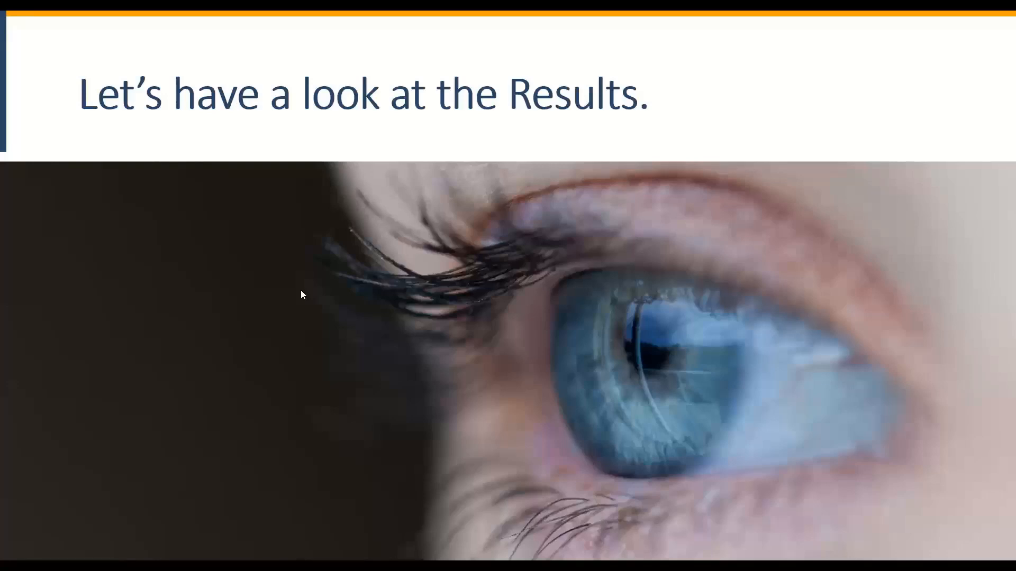
{"action": "key", "text": "Right"}
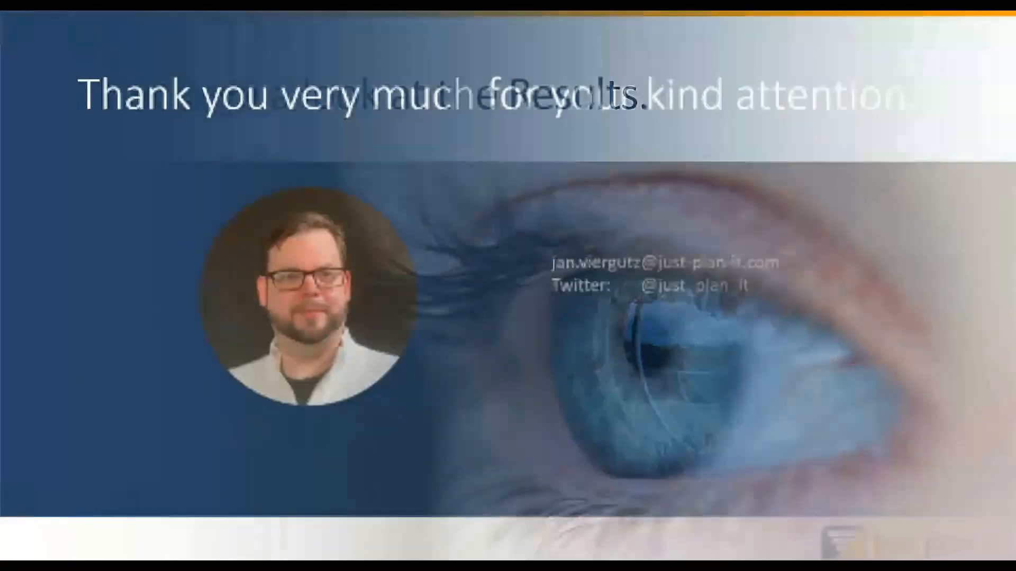